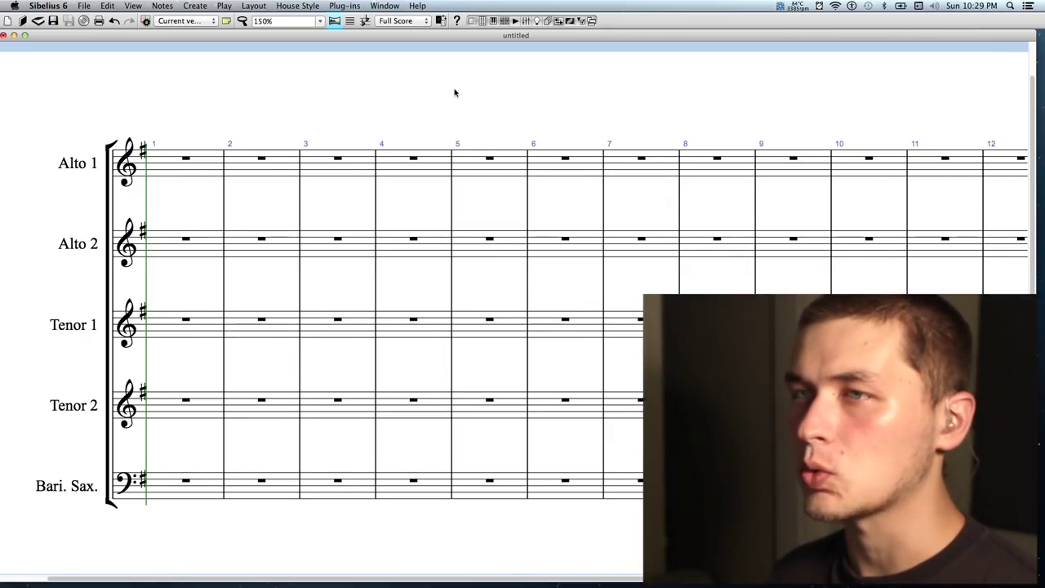
Enter Alto 1's bar-1 melody: eighths A, B, C, D, a quarter B, then eighth A.
click(217, 160)
key(3)
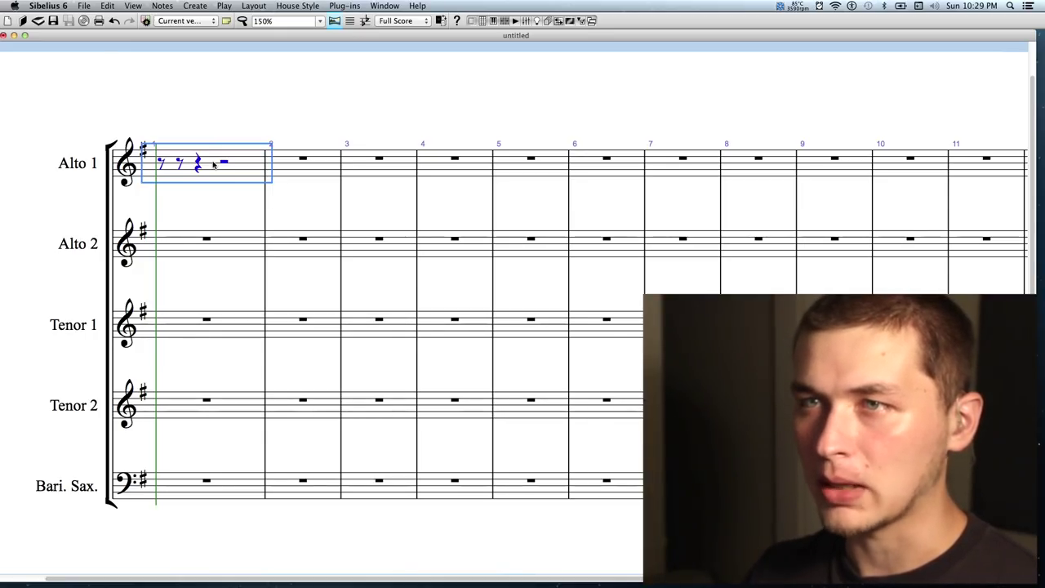
key(a)
key(b)
key(c)
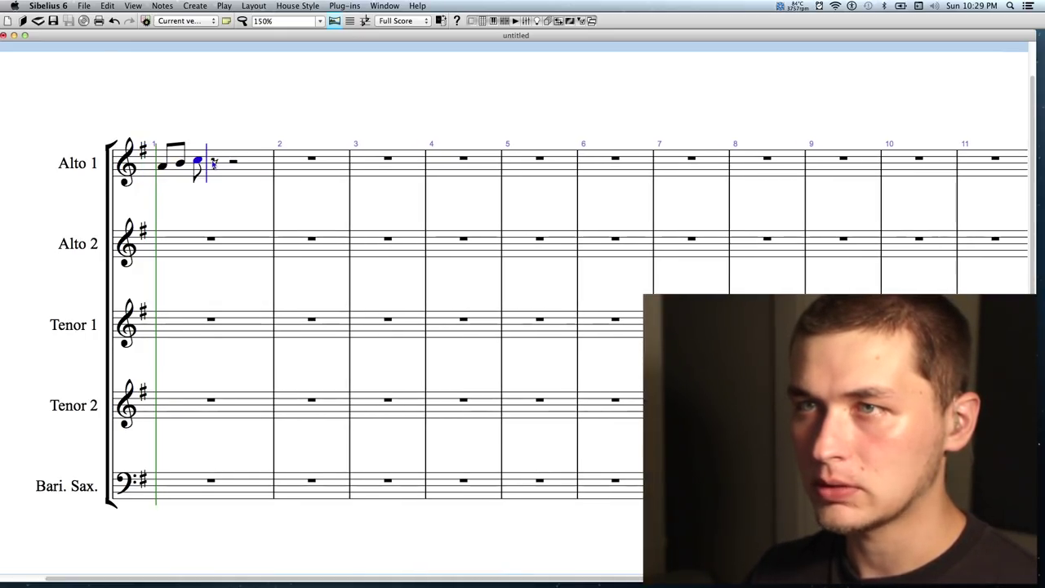
key(d)
key(4)
key(b)
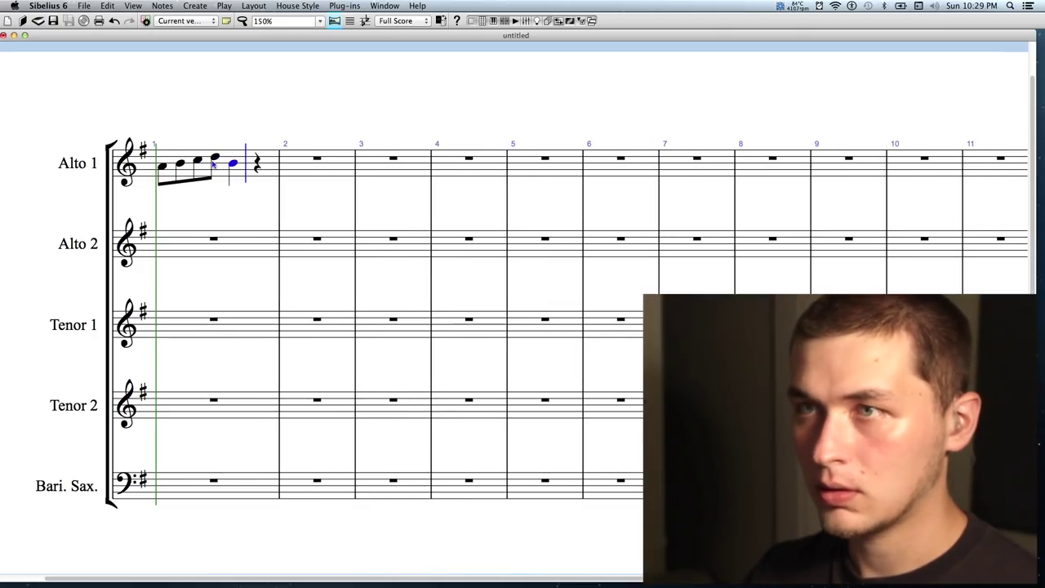
key(8)
key(a)
key(a)
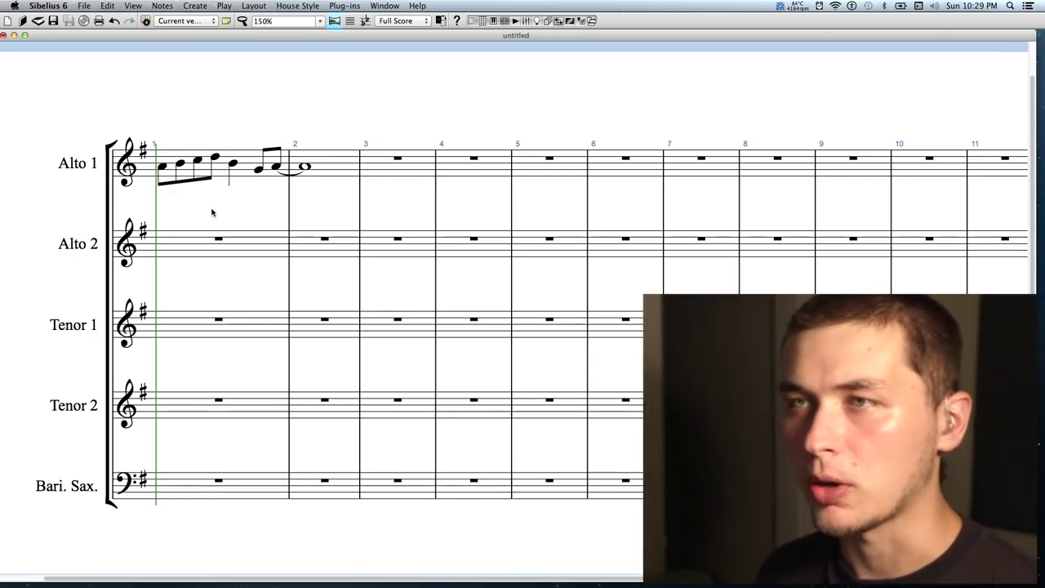
Paste Alto 1's bars 1–2 melody, with its tied whole note, into Bari. Sax. bar 1.
click(335, 163)
shift+click(162, 164)
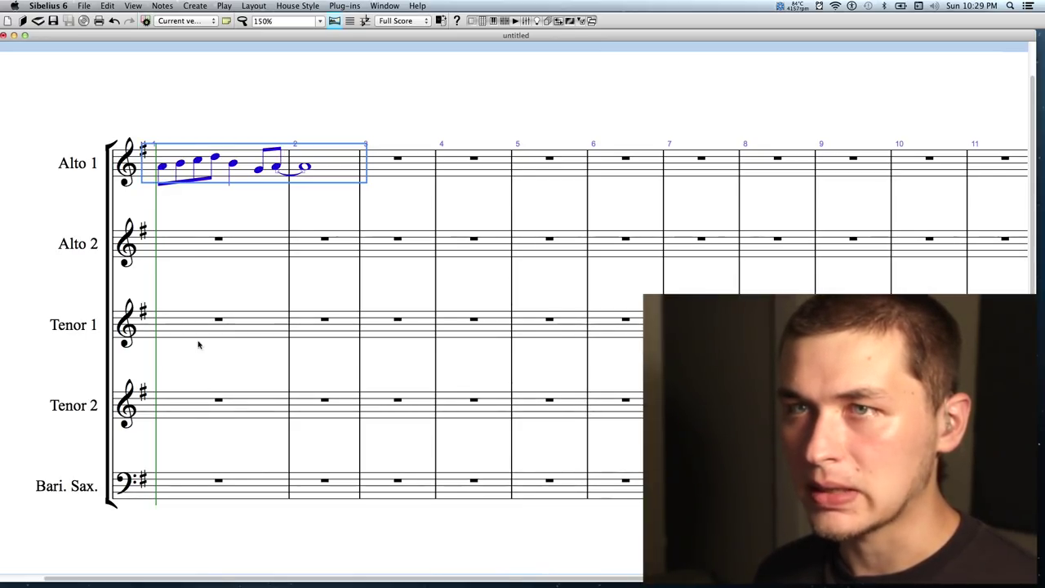
click(193, 490)
key(super+v)
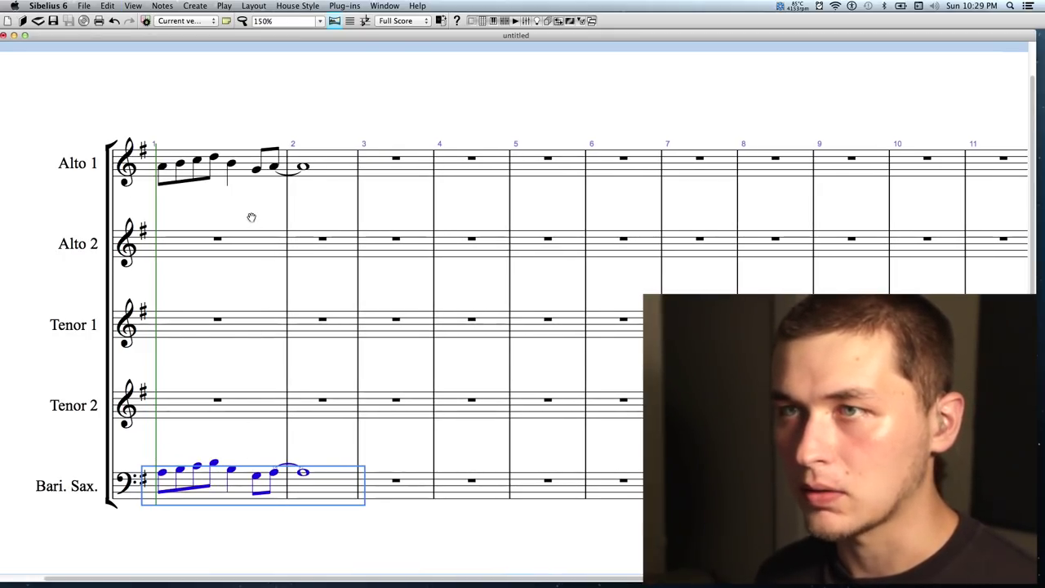
key(Escape)
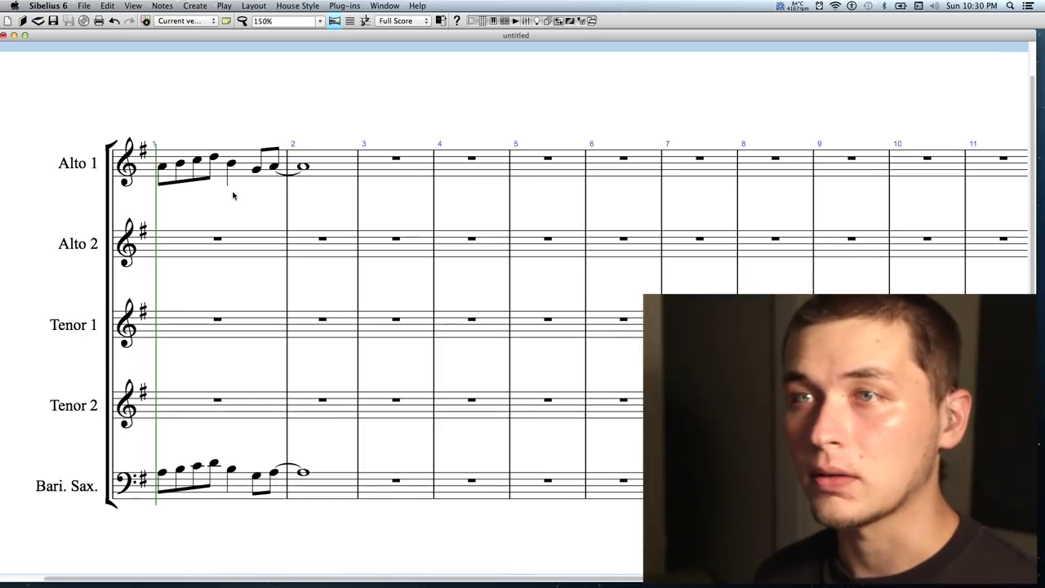
Copy Alto 1's bar 1 and paste it into bar 1 of Alto 2, Tenor 1 and Tenor 2.
click(247, 160)
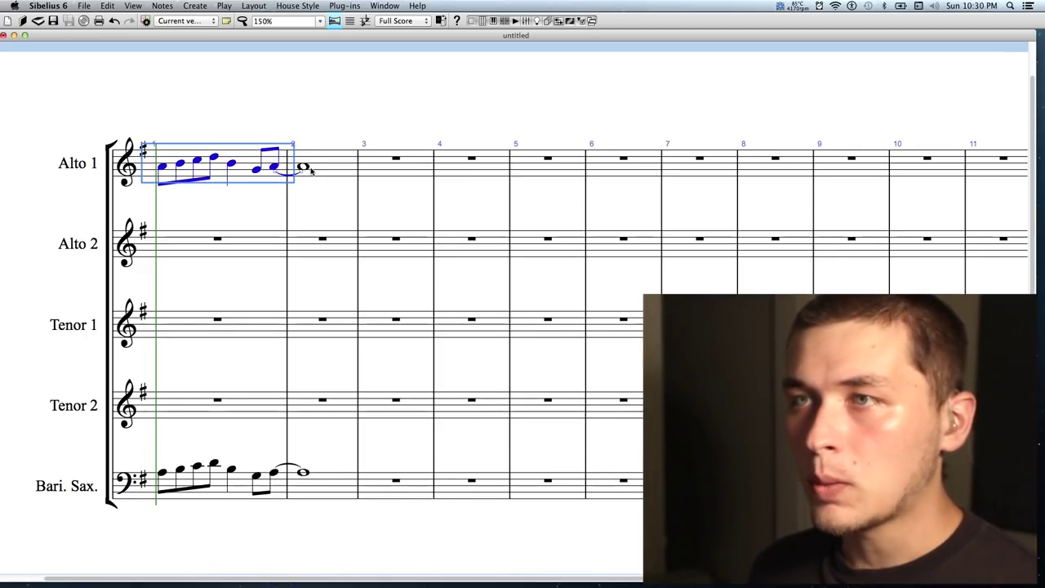
key(super+c)
click(187, 256)
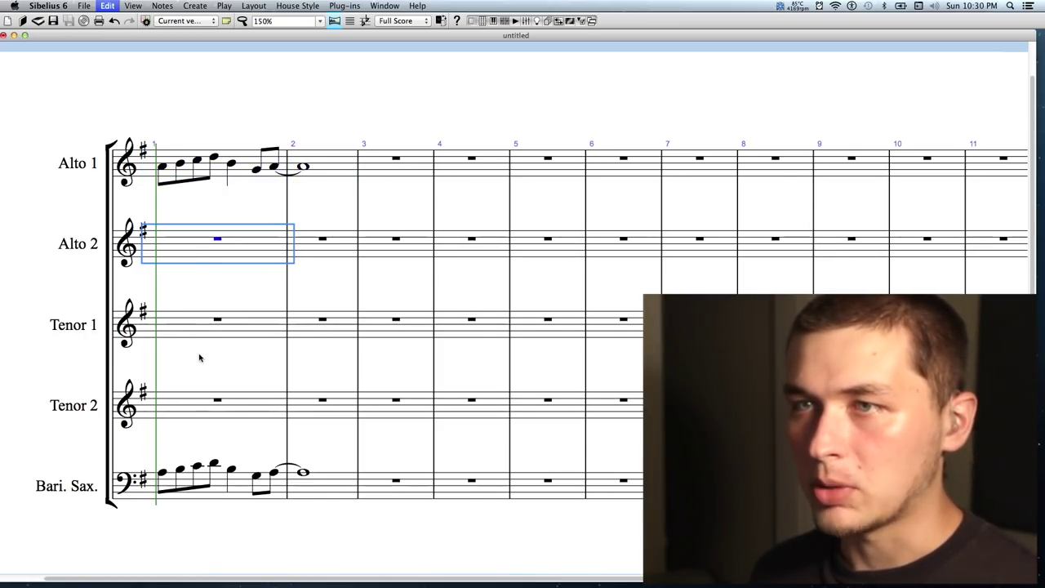
key(super+v)
click(208, 324)
key(super+v)
click(217, 400)
click(248, 405)
key(super+v)
click(242, 166)
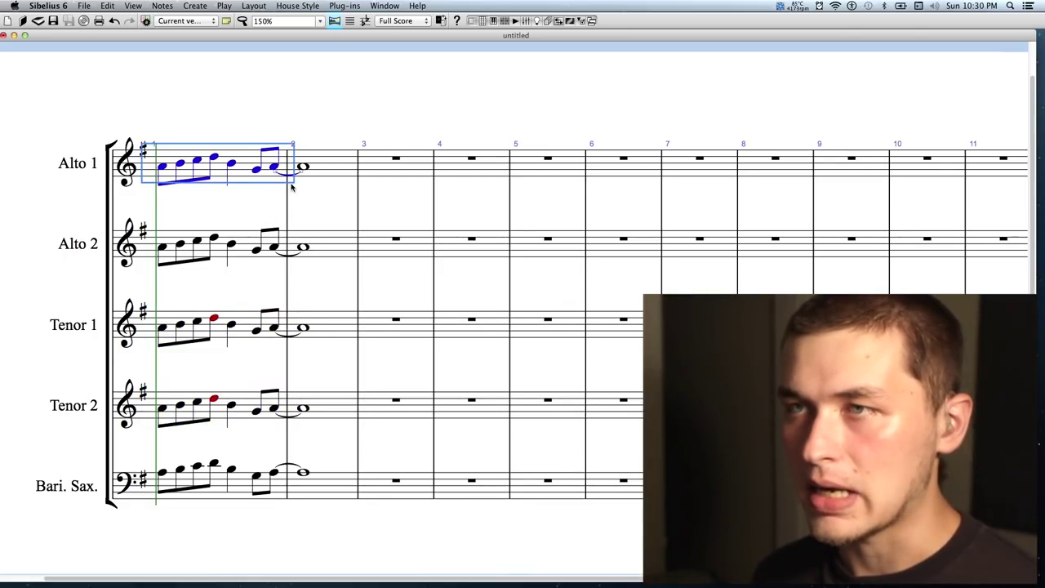
key(super+shift+t)
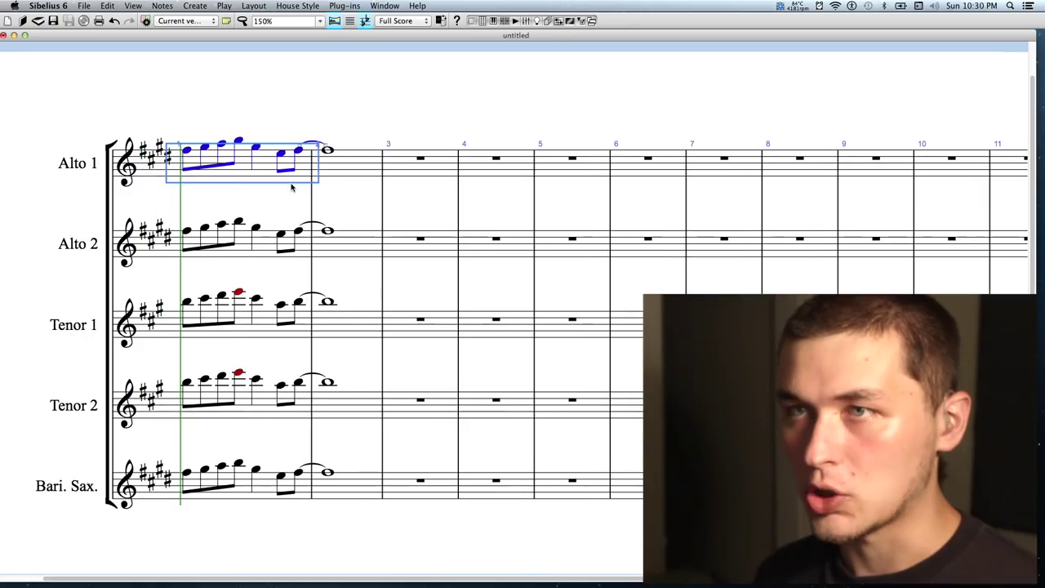
key(Escape)
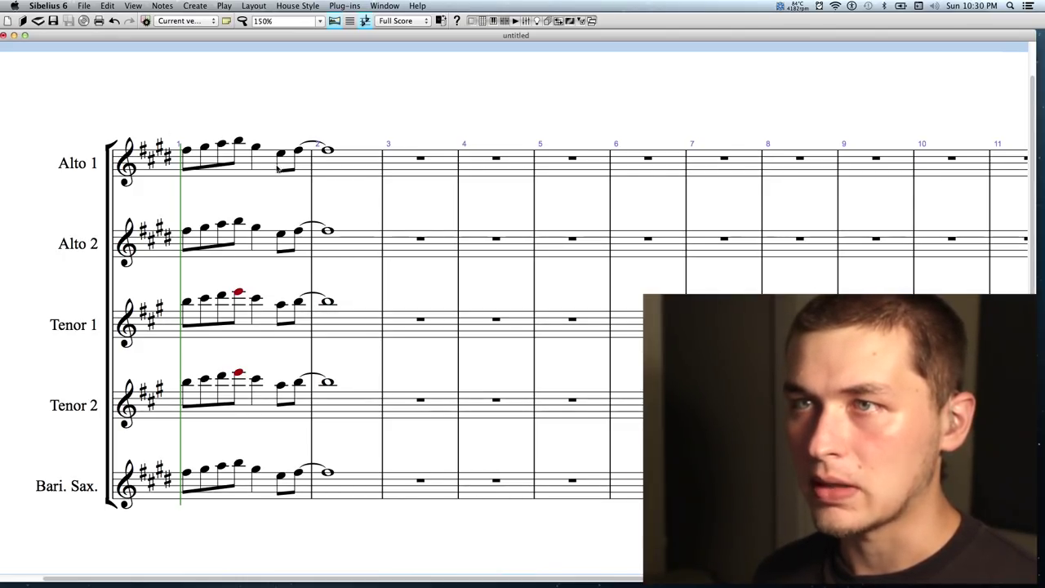
key(super+shift+t)
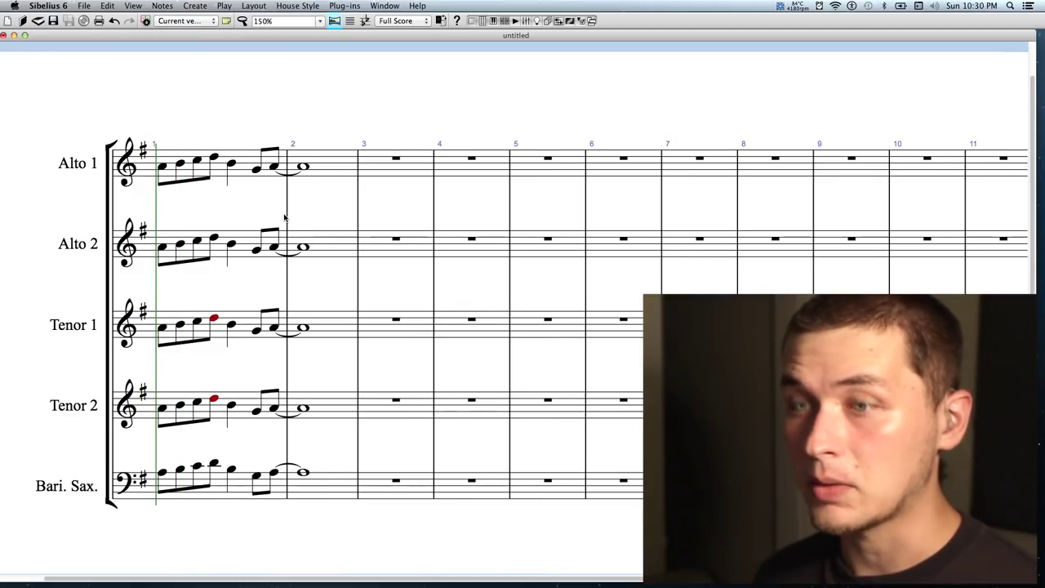
key(super+shift+t)
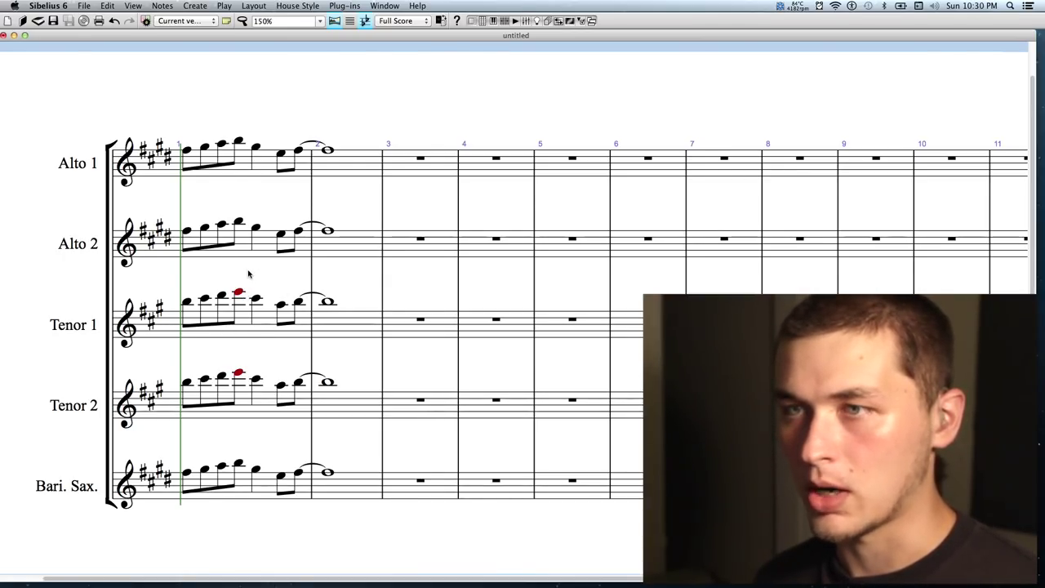
key(super+shift+t)
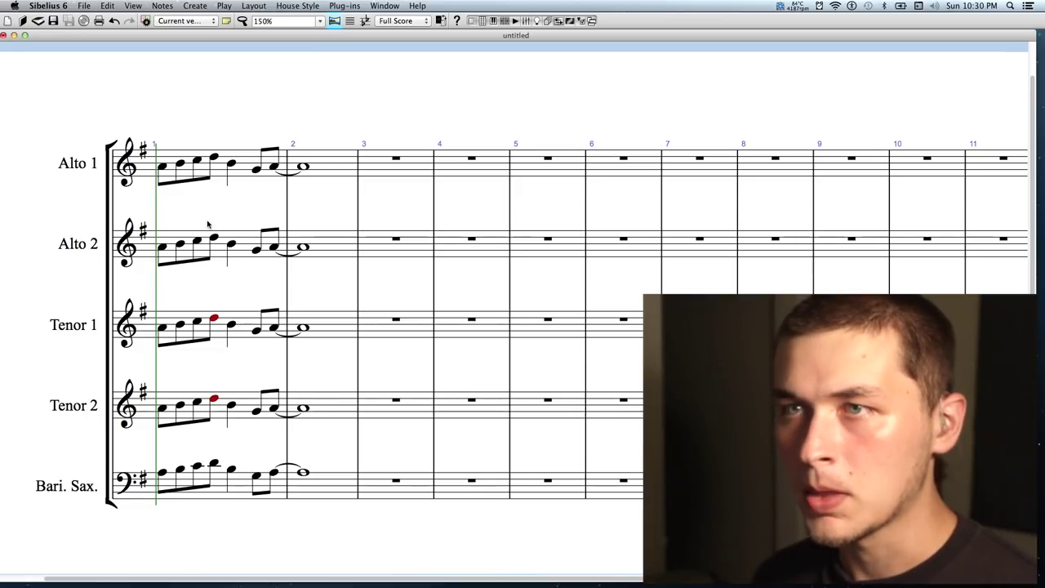
Add an Am7 chord symbol above Alto 1's first eighth note.
click(164, 167)
key(super+k)
text(Am7)
key(Escape)
key(Escape)
Add D7 above the beat-three quarter note and Gmaj7 above bar 2's whole note.
click(230, 172)
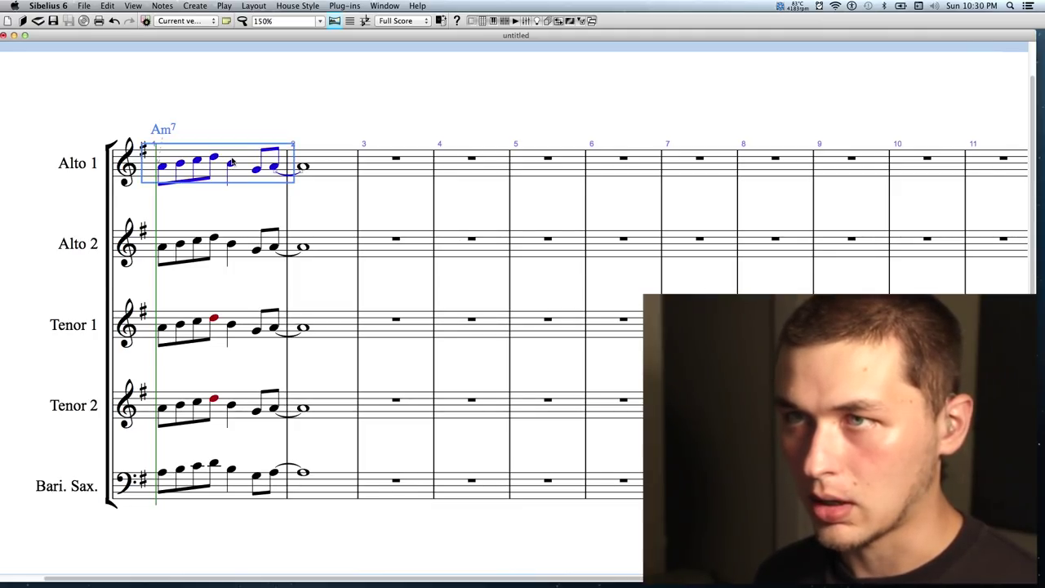
click(231, 164)
key(super+k)
text(D7)
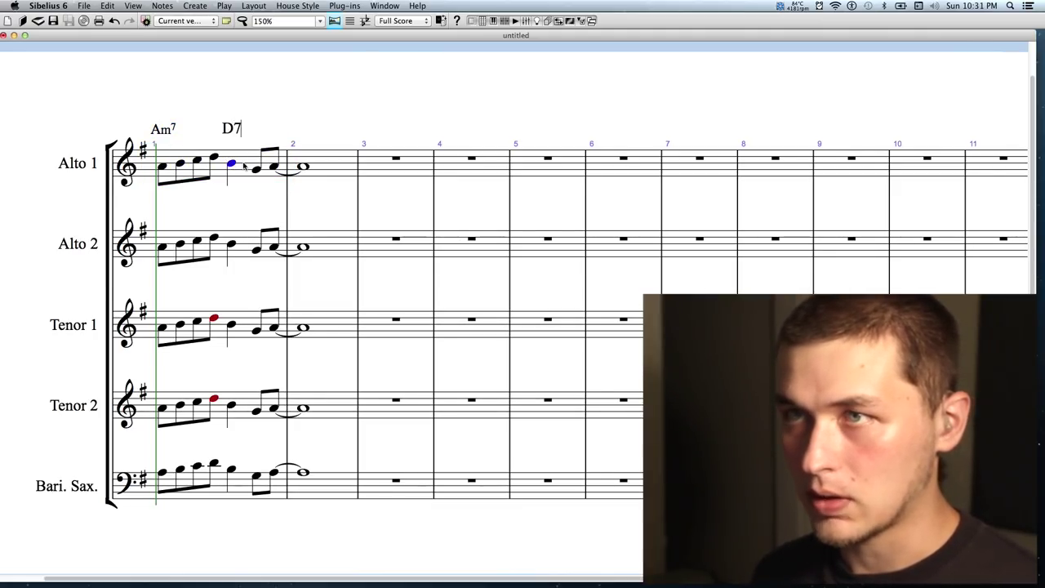
click(342, 169)
key(super+k)
text(Gmaj7)
key(Escape)
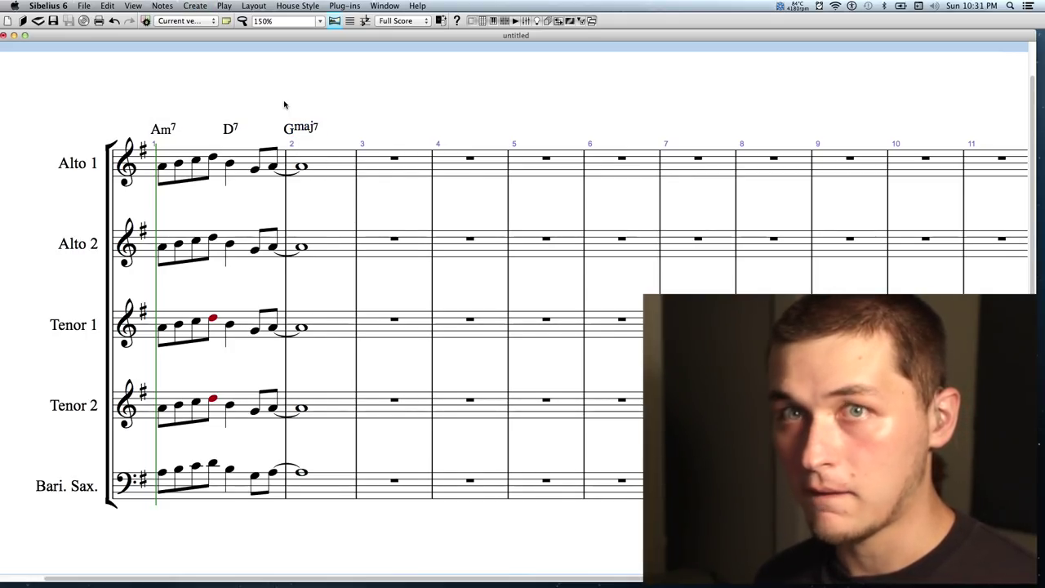
Lower the first eighth notes of Alto 2, Tenor 1 and Tenor 2 to stack an Am7 chord.
click(163, 168)
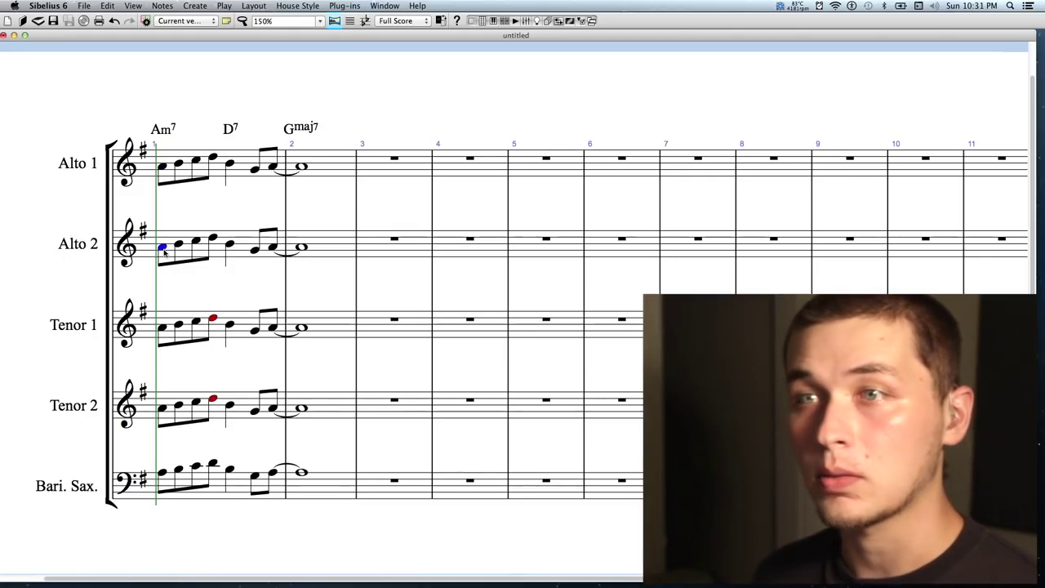
key(Down)
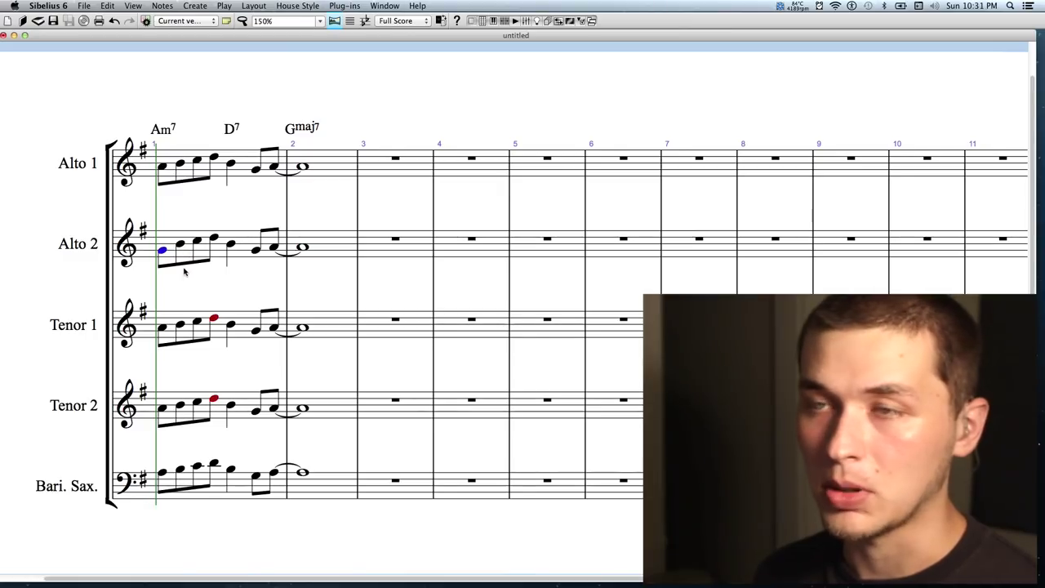
click(162, 327)
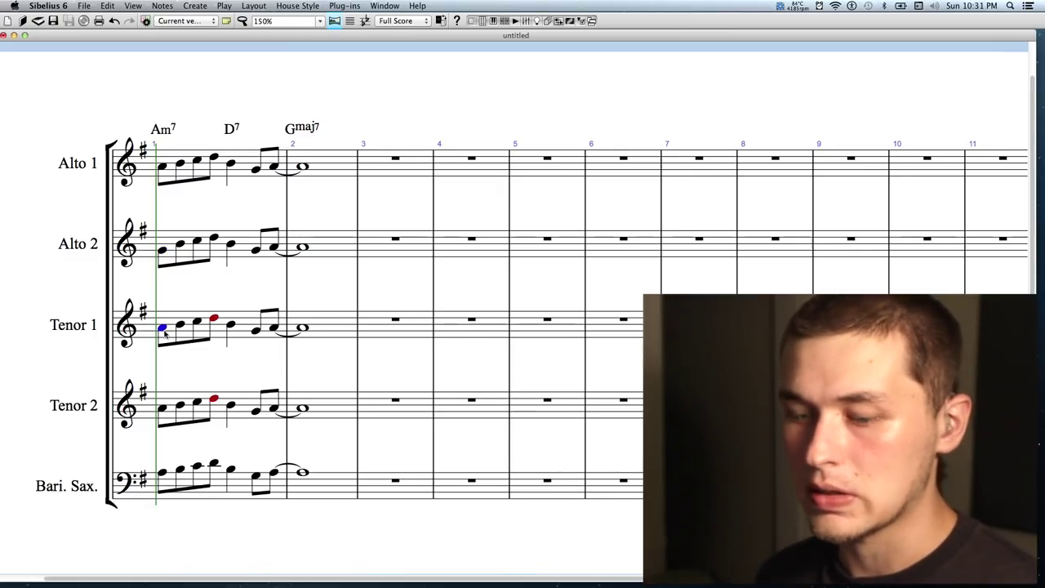
key(Down)
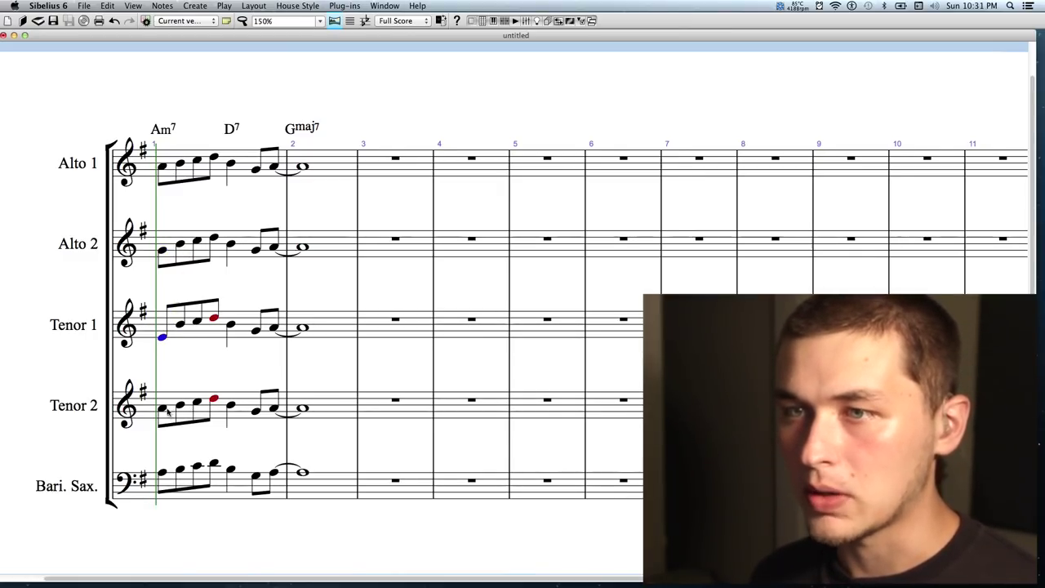
drag(166, 411, 164, 428)
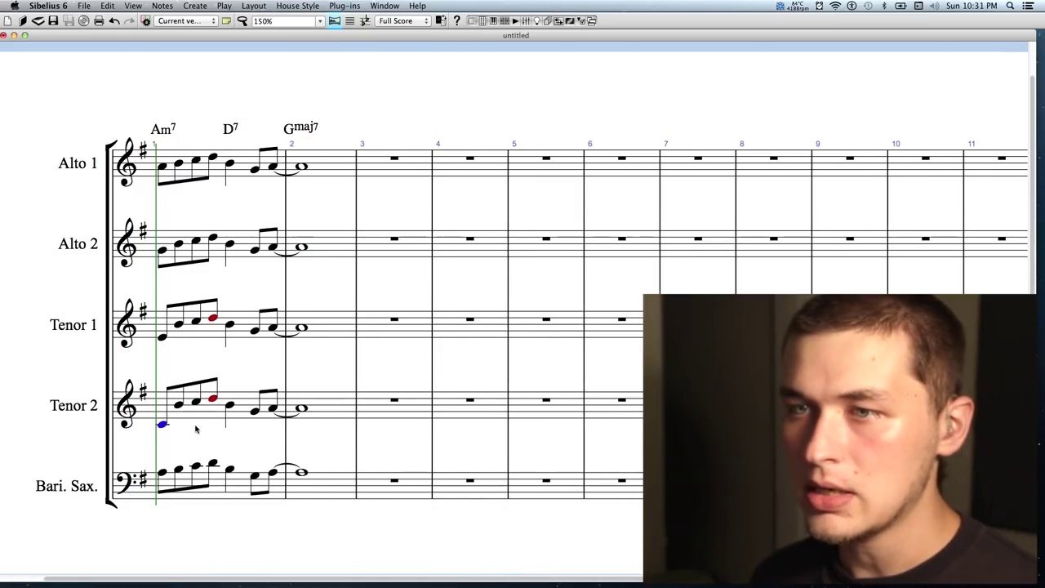
click(198, 427)
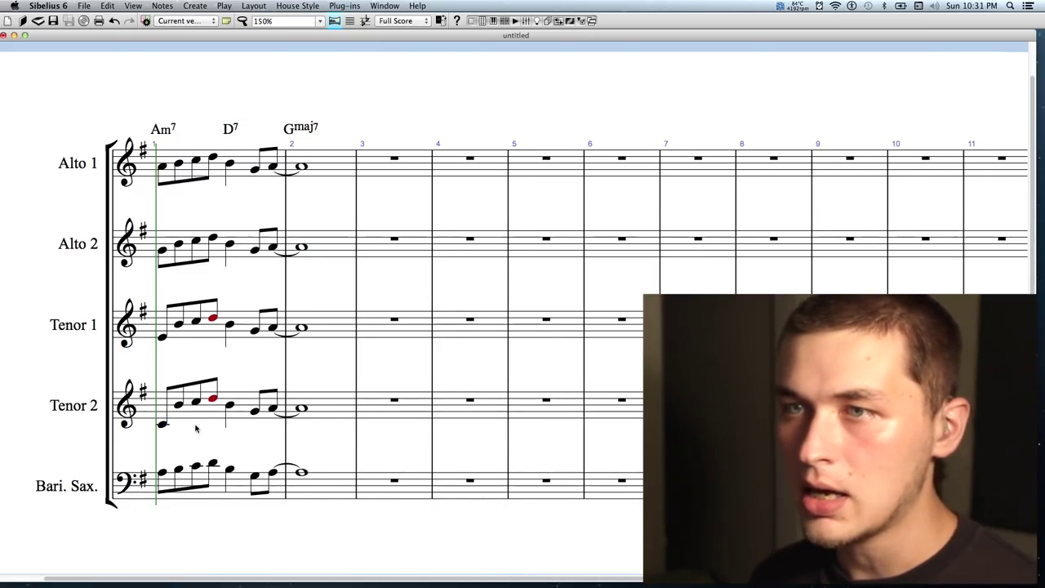
click(179, 165)
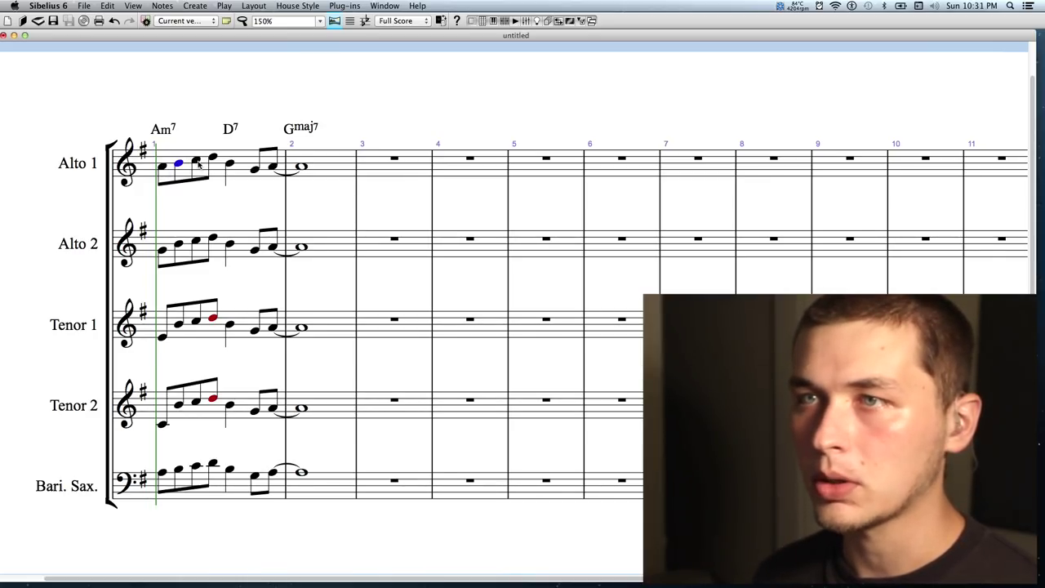
click(197, 161)
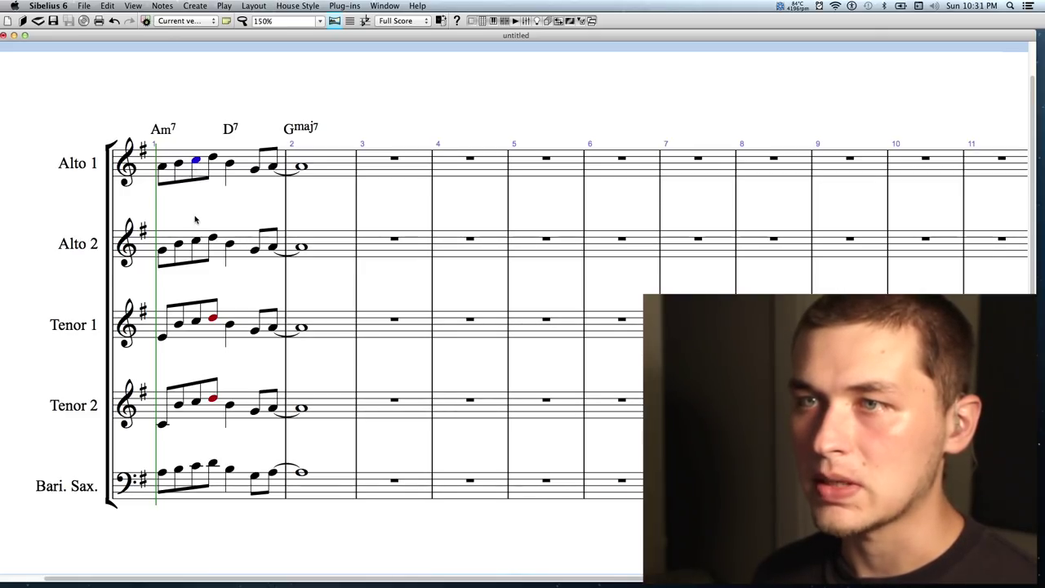
Move the third eighth notes of Alto 2, Tenor 1 and Tenor 2 down beneath Alto 1's C.
click(195, 242)
key(Down)
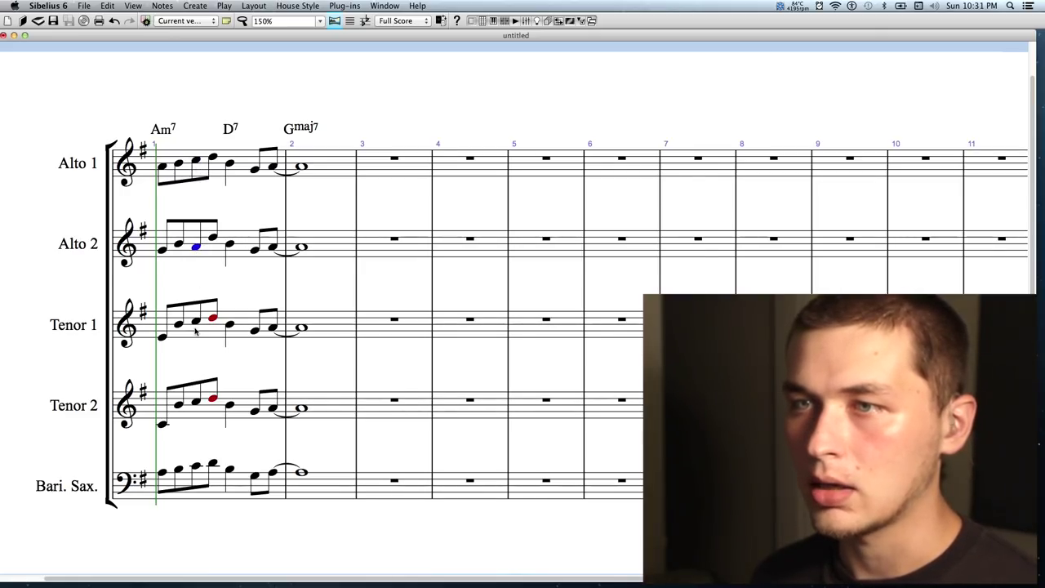
drag(197, 323, 195, 336)
key(Up)
drag(195, 403, 195, 418)
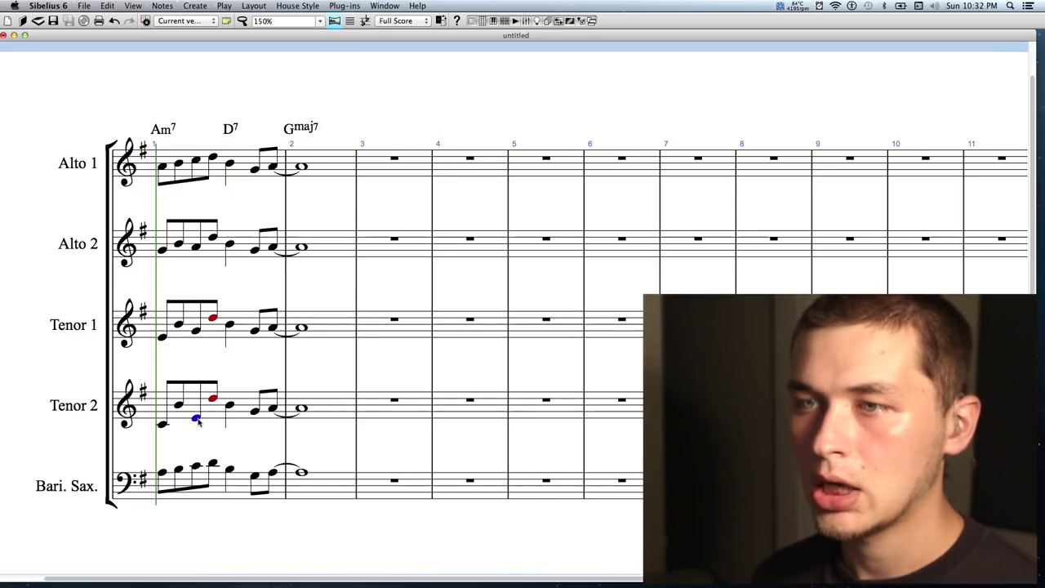
key(Escape)
click(188, 214)
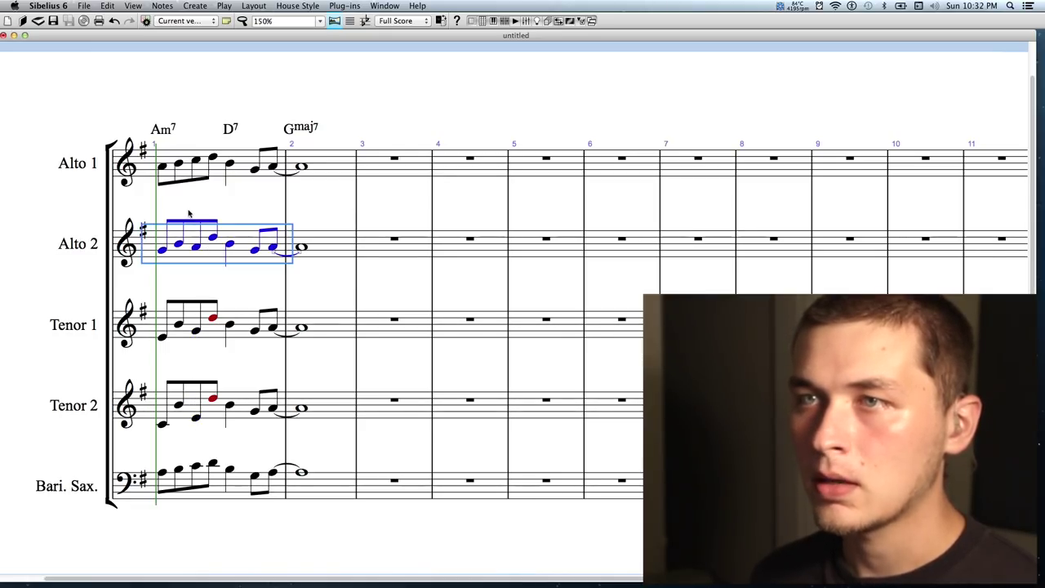
click(180, 165)
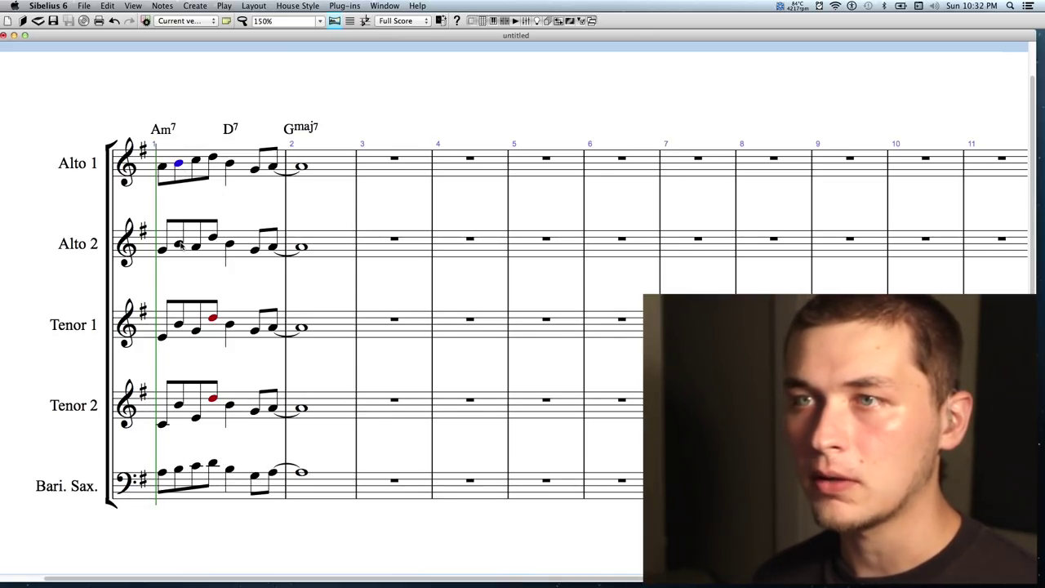
Drop Alto 2's second eighth a step and sharpen it; lower Tenor 1's and Tenor 2's about four steps.
drag(180, 244, 180, 253)
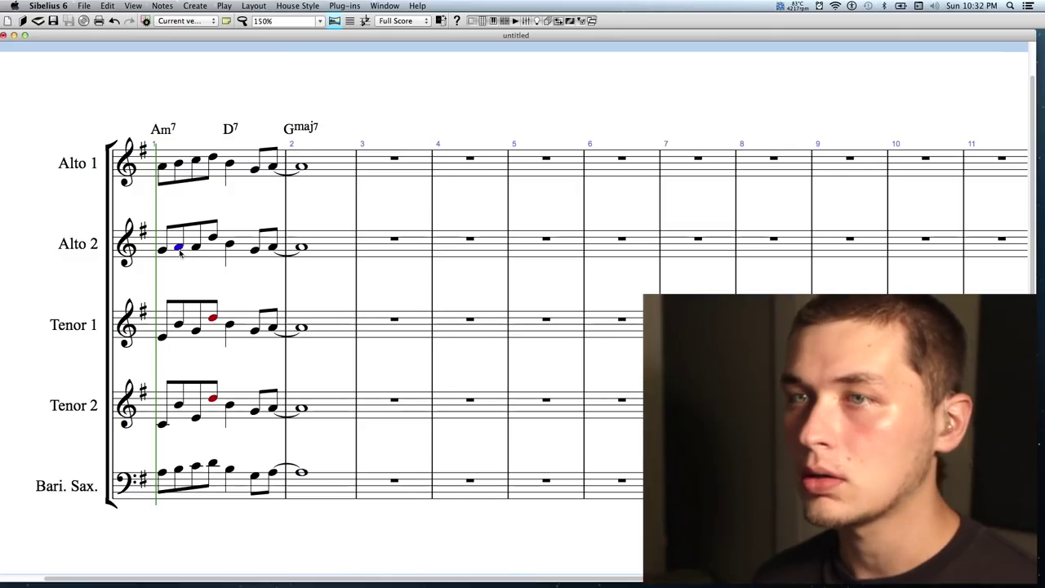
key(Return)
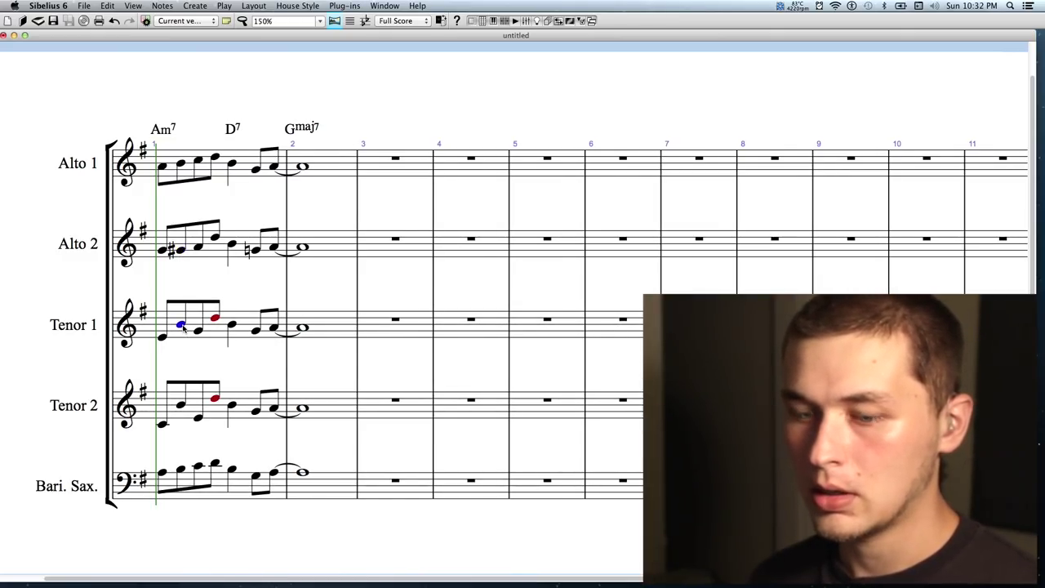
drag(183, 326, 183, 337)
click(182, 406)
drag(185, 417, 183, 422)
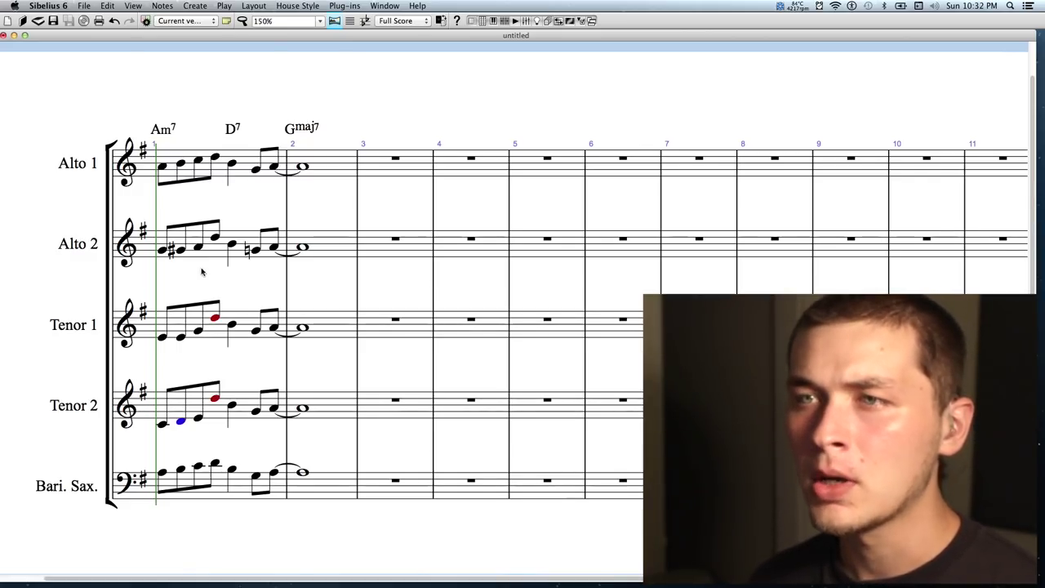
click(183, 339)
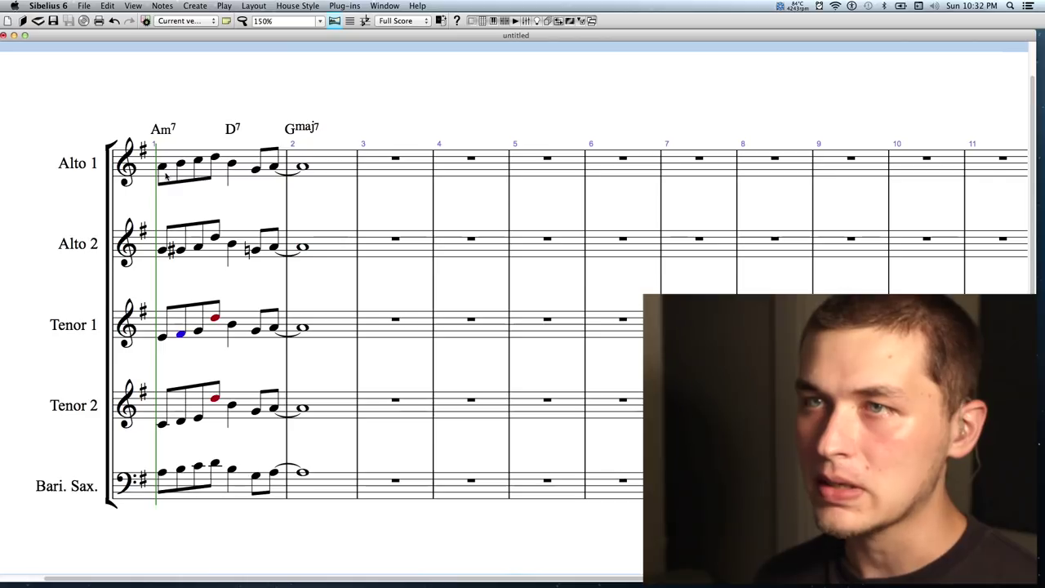
mouse_move(326, 585)
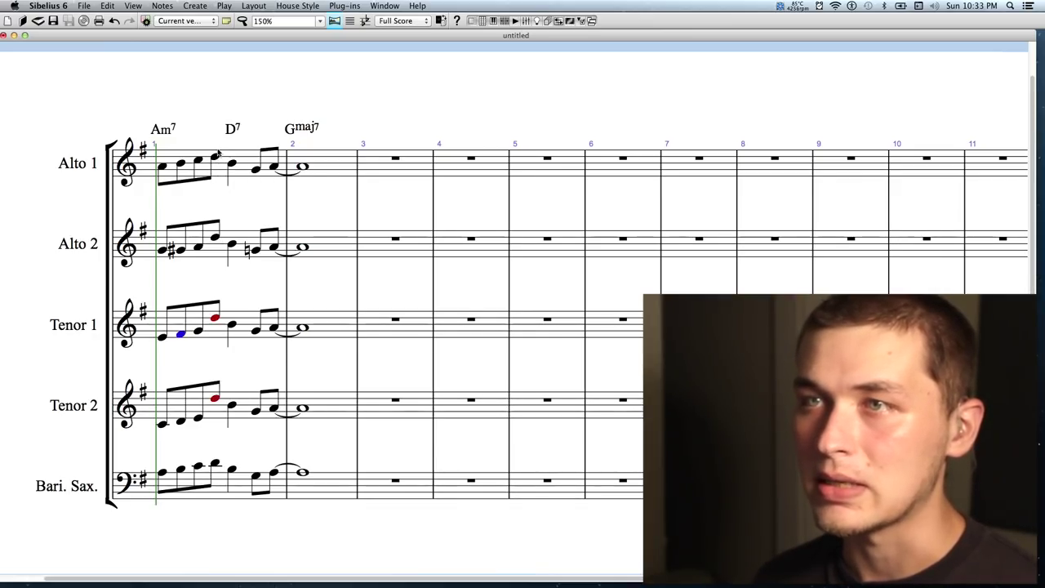
Step the fourth eighth notes of Alto 2, Tenor 1 and Tenor 2 down beneath Alto 1's D.
click(214, 237)
key(Down)
key(Down)
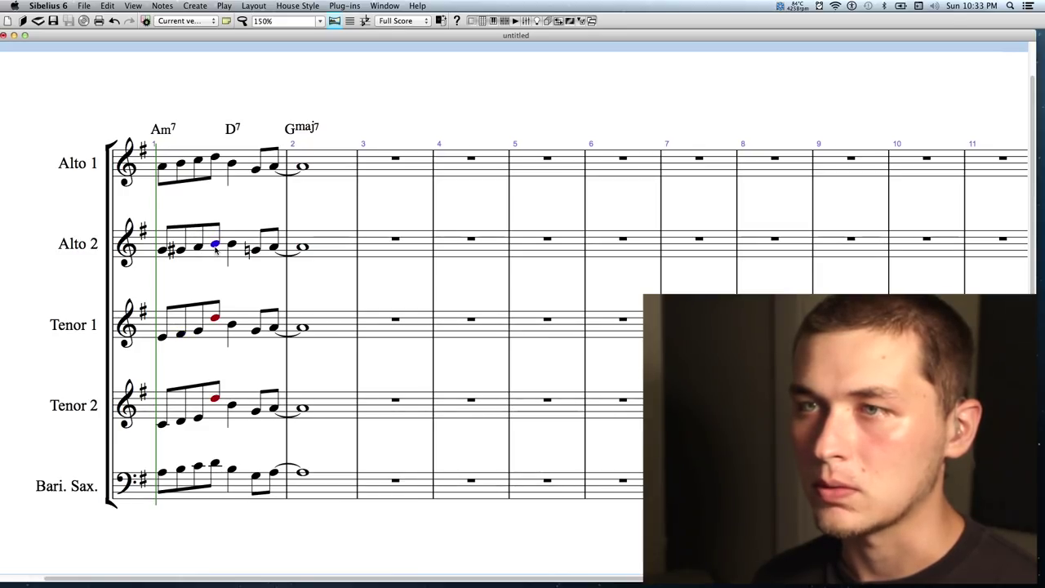
click(213, 318)
key(Down)
key(Down)
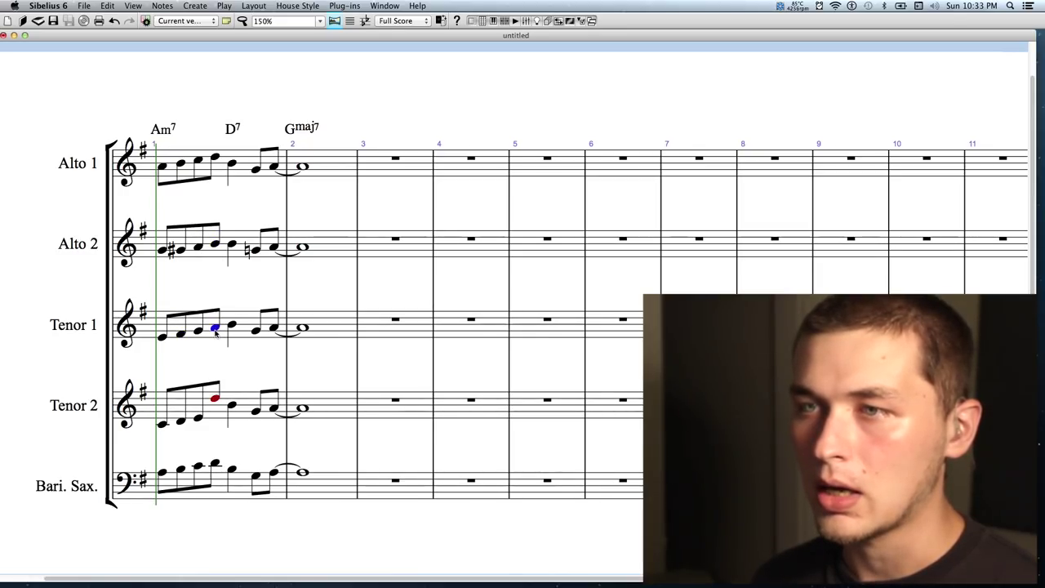
click(214, 399)
key(Down)
key(Down)
key(Down)
key(Down)
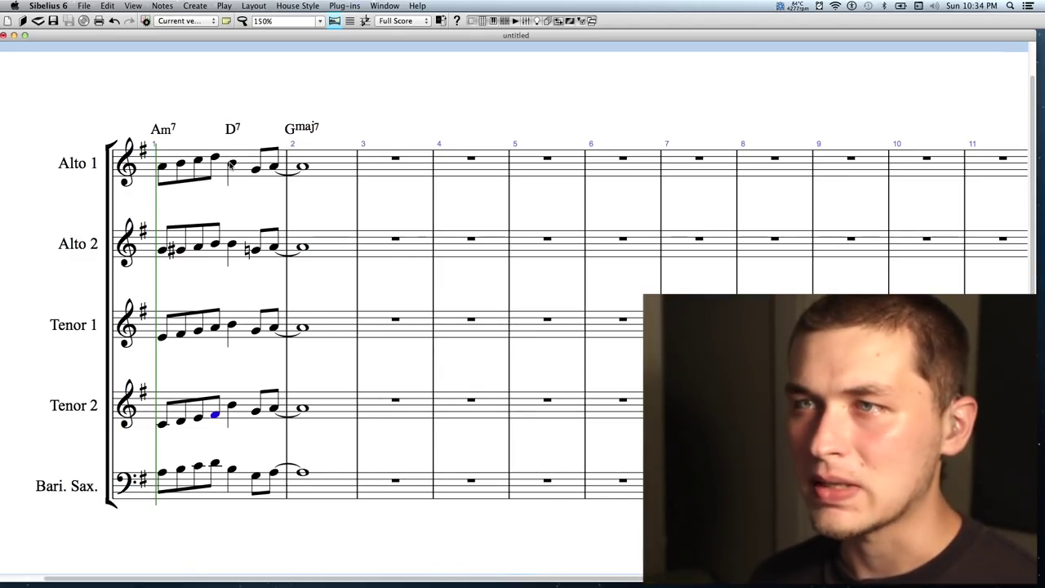
Drop the beat-three quarter notes of Alto 2, Tenor 1 and Tenor 2 one step each under D7.
click(233, 253)
key(Down)
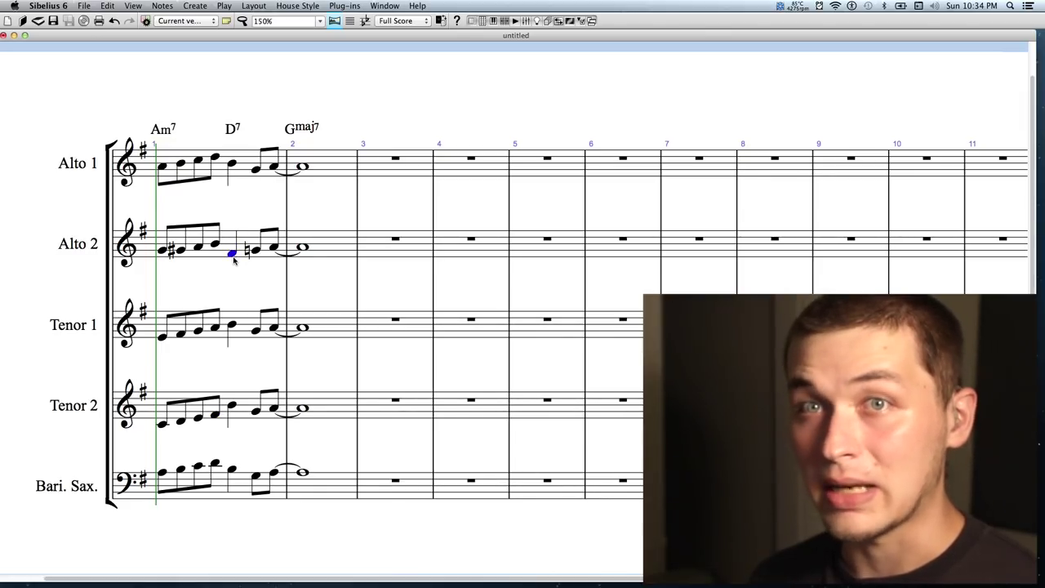
click(235, 336)
key(Down)
key(Down)
key(Down)
key(Down)
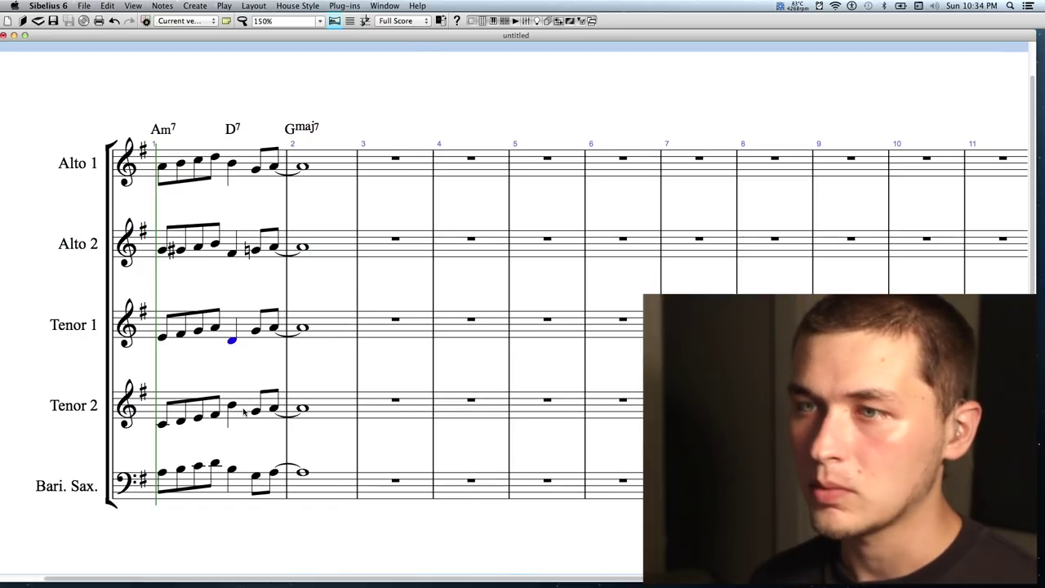
click(234, 407)
key(Down)
key(Down)
key(Down)
key(Down)
key(Down)
key(Down)
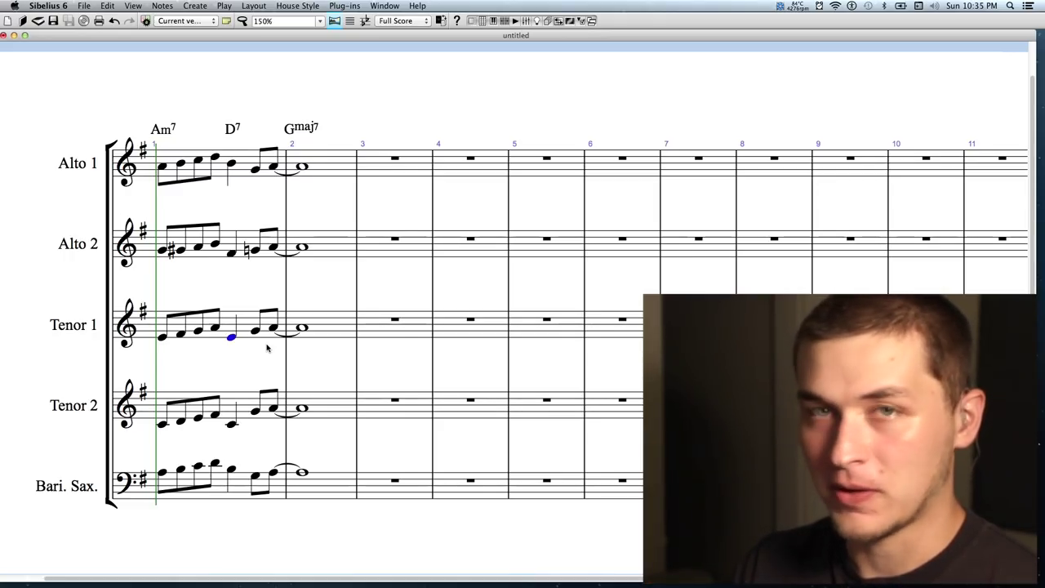
Flatten Tenor 1's D7 quarter note to add the ♭9 tension, then deselect it.
key(KP_9)
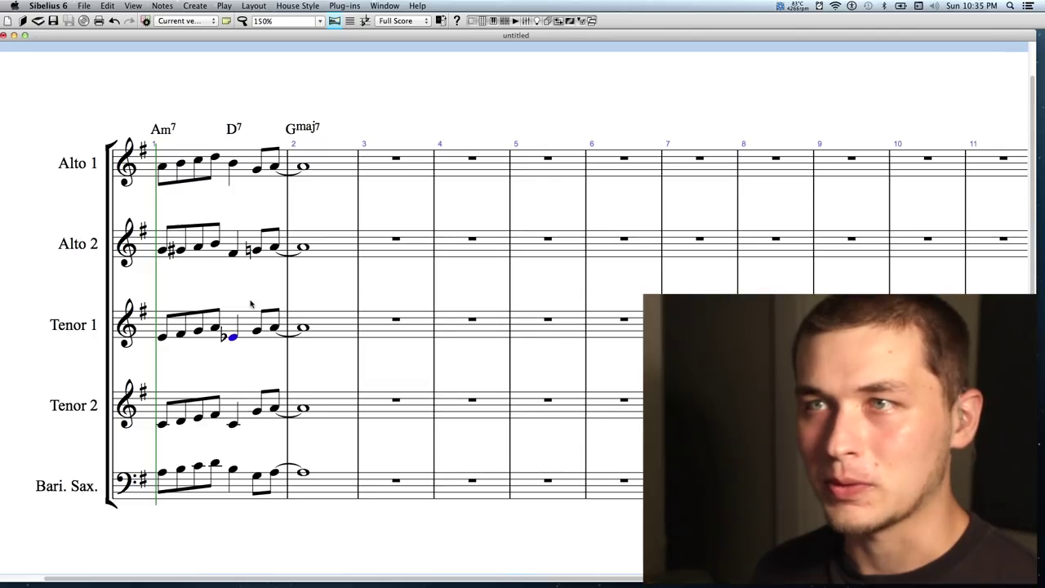
key(Escape)
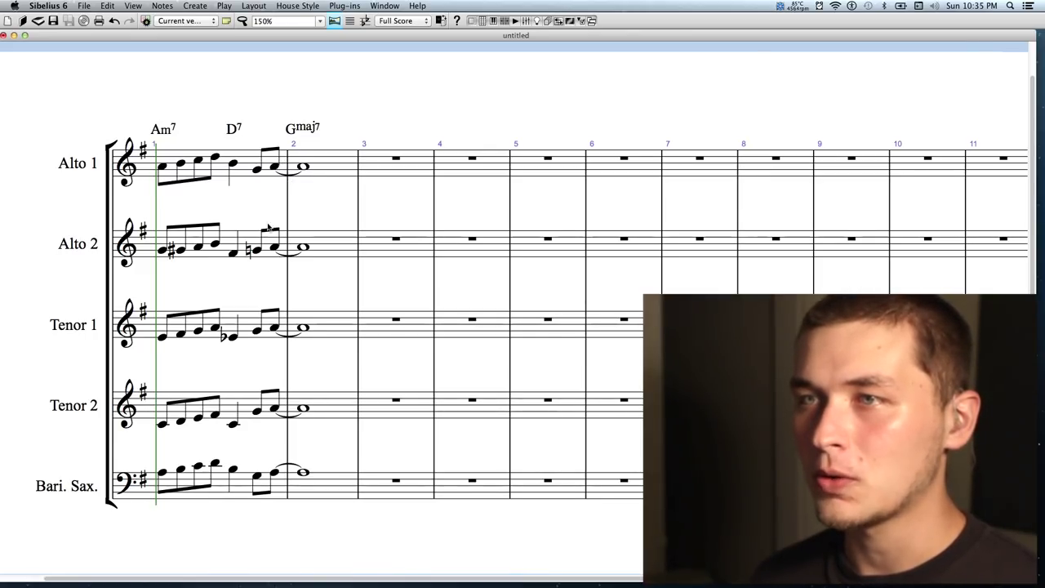
Drag the tied final eighth and bar-2 whole note lower in Alto 2, Tenor 1 and Tenor 2.
drag(274, 248, 304, 258)
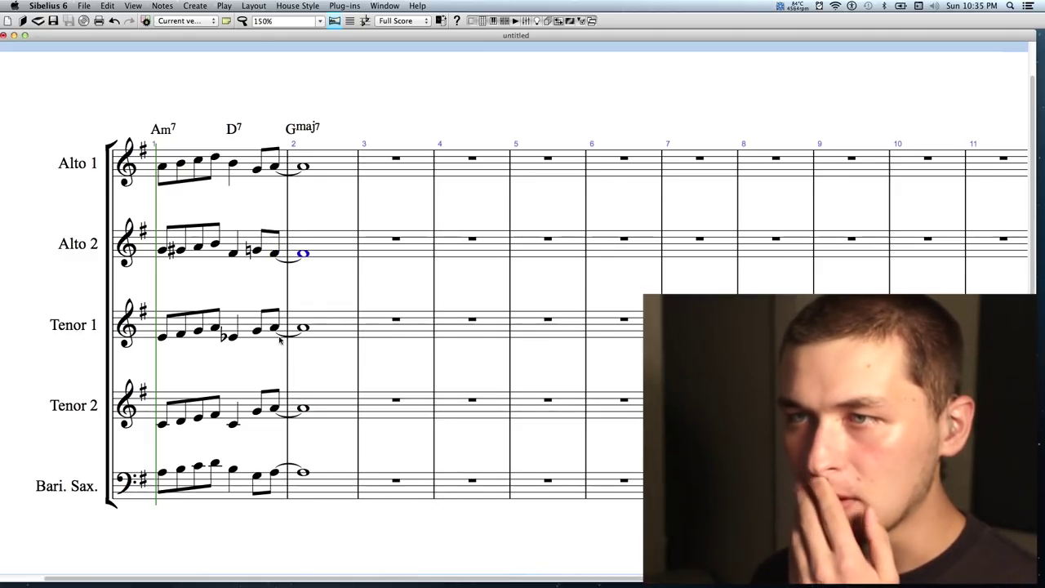
drag(274, 327, 301, 342)
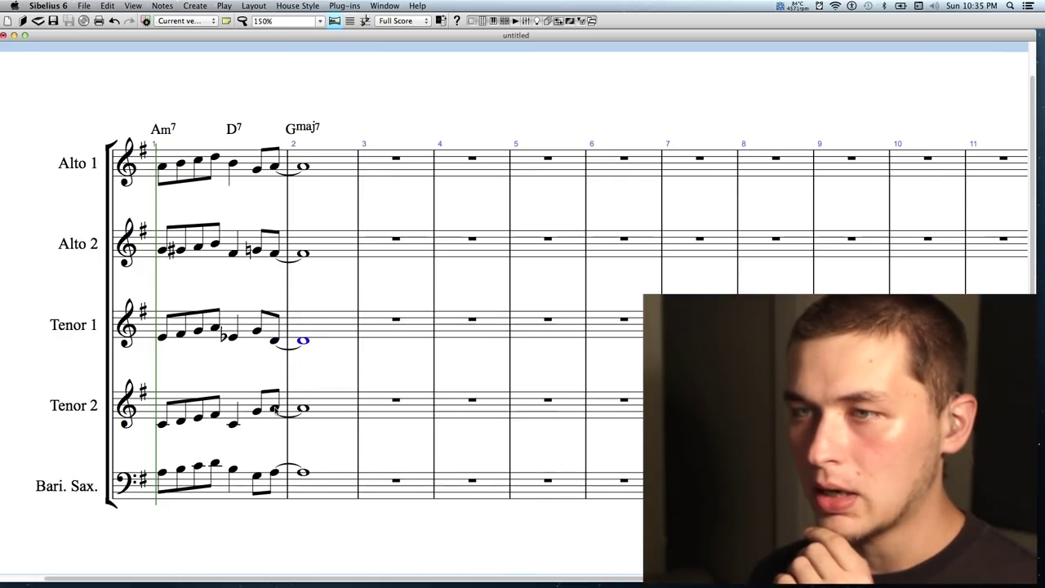
drag(274, 405, 304, 426)
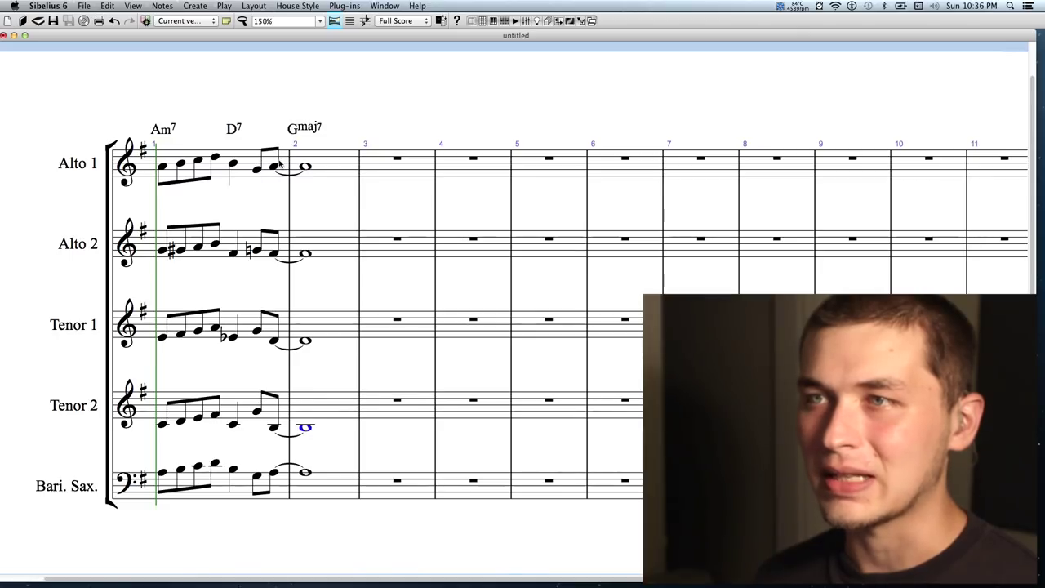
Drop Alto 2's next-to-last eighth from G to F#, and lower Tenor 1's and Tenor 2's.
click(255, 250)
key(Down)
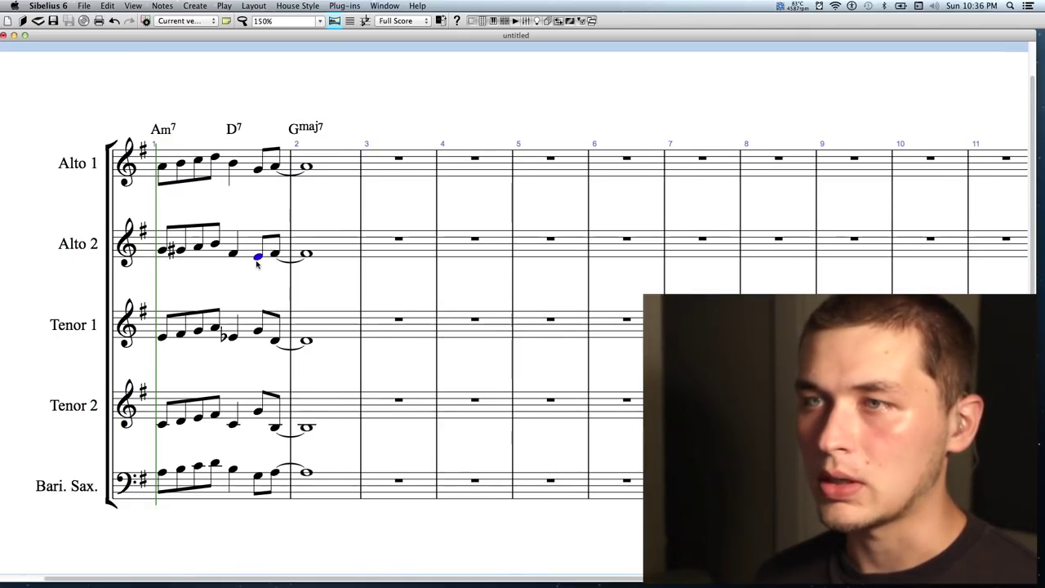
click(257, 329)
key(Down)
key(Down)
key(Down)
key(Down)
key(Up)
key(Up)
key(Down)
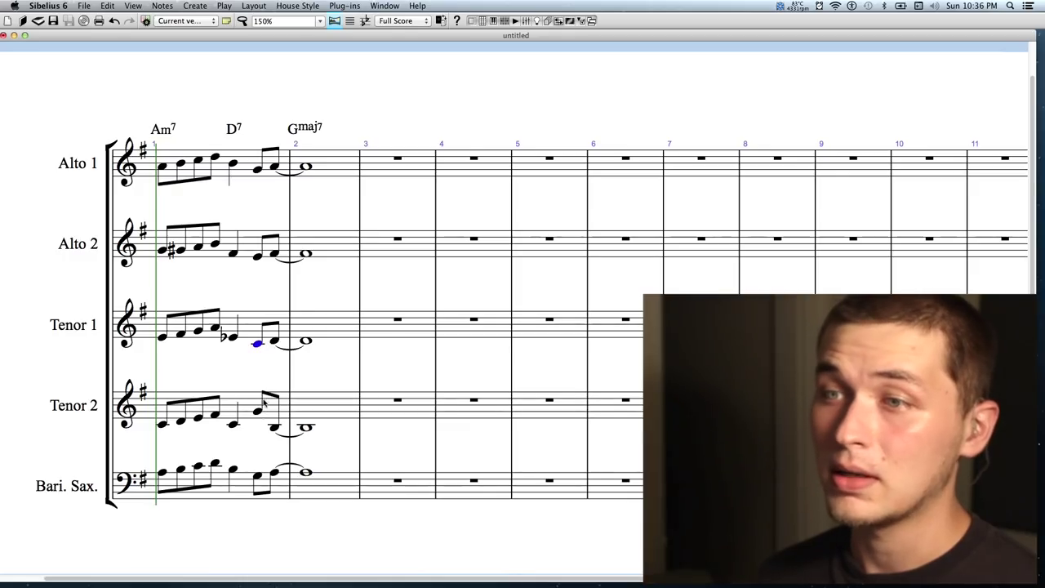
drag(258, 411, 261, 433)
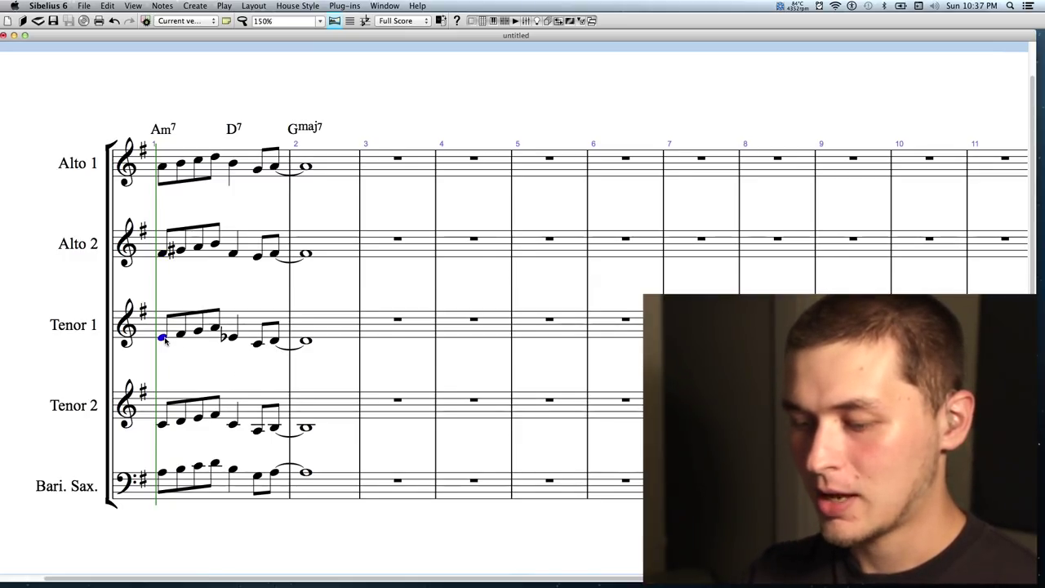
Play the score from bar 1 to hear the Am7–D7–Gmaj7 saxophone voicings.
key(space)
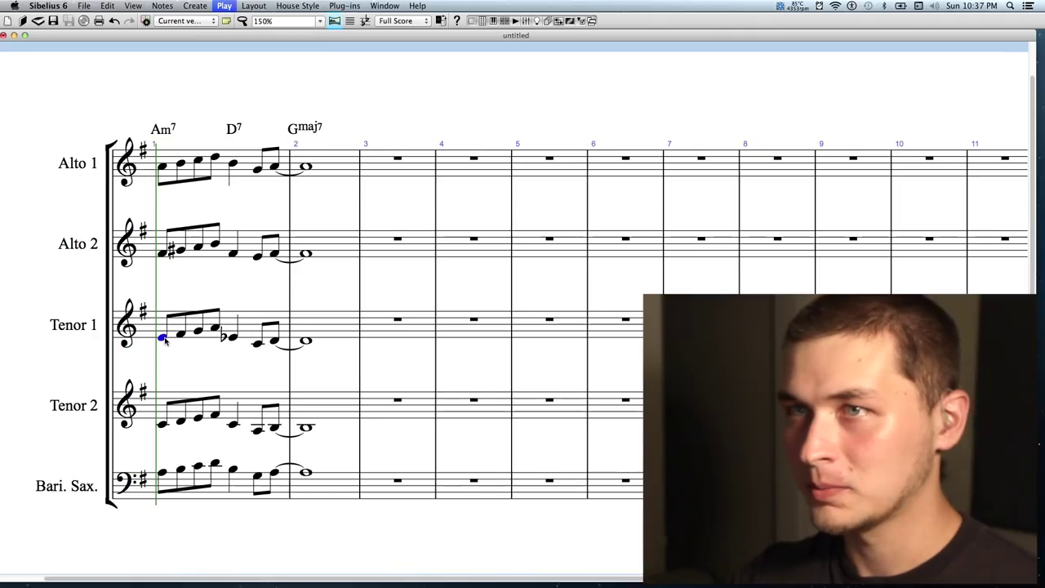